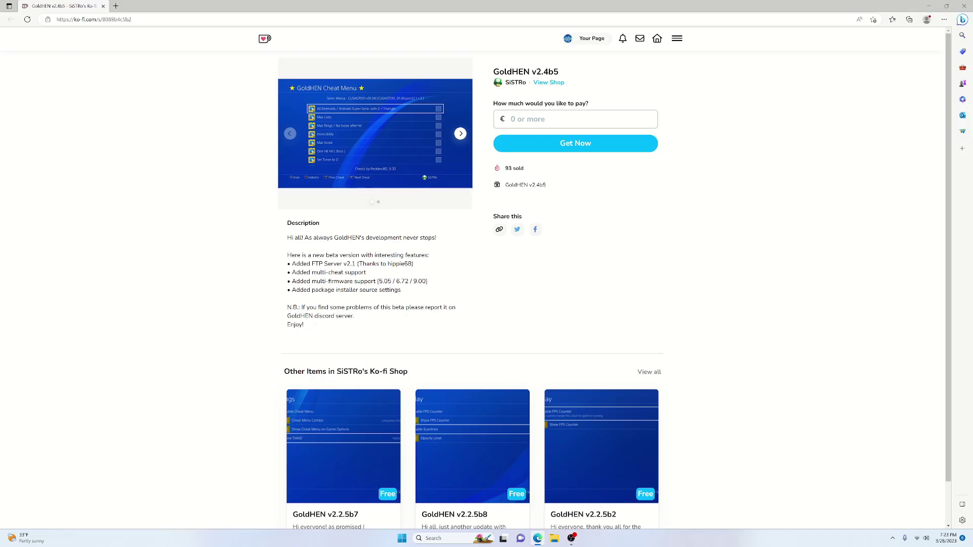
Examine the GoldHEN v2.4b5 feature list on the Ko-fi page, highlighting the FTP Server v2.1, multi-cheat and multi-firmware entries
left_click_drag(292, 264, 357, 266)
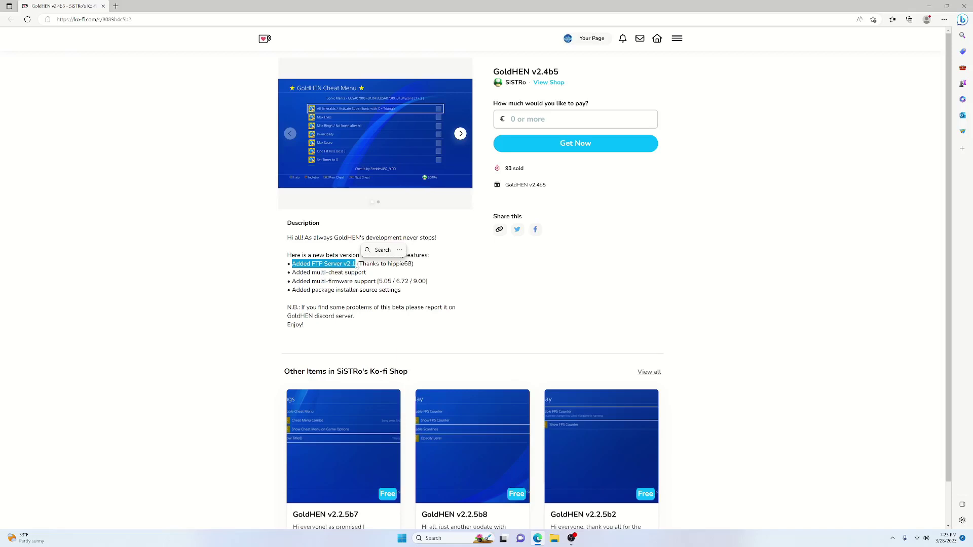
left_click(371, 277)
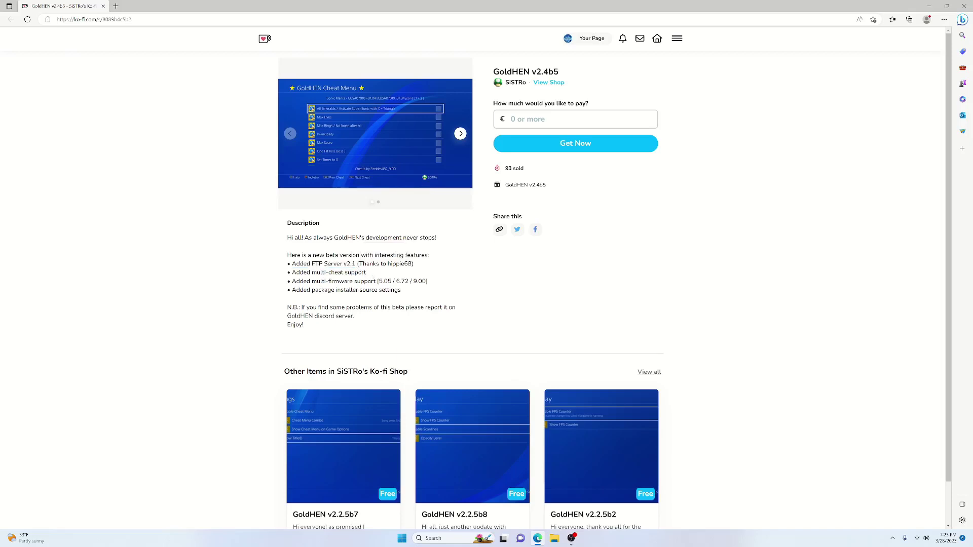
left_click_drag(292, 272, 364, 272)
left_click_drag(378, 281, 426, 281)
left_click(571, 539)
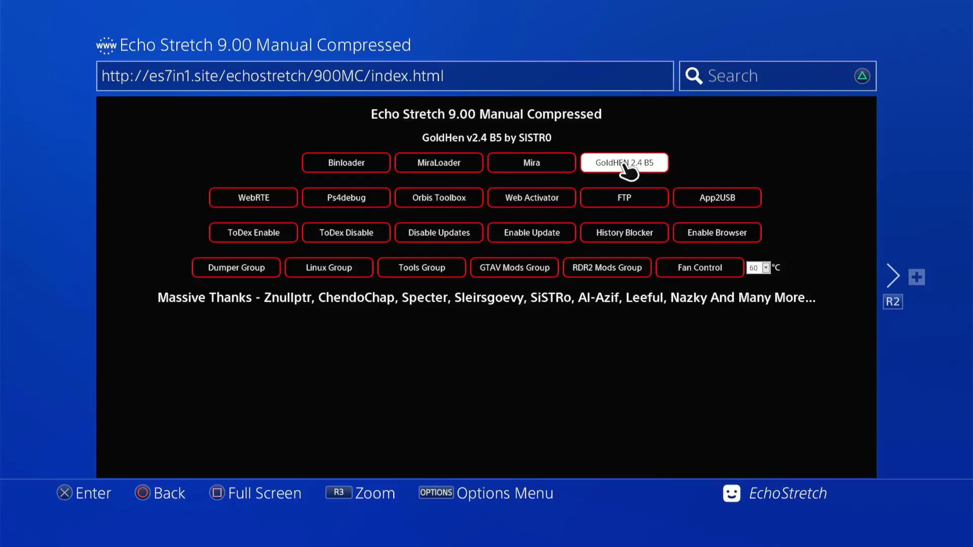
Load the GoldHEN 2.4 B5 payload from the Echo Stretch 9.00 page and return to the console's home screen
left_click(624, 165)
left_click(648, 164)
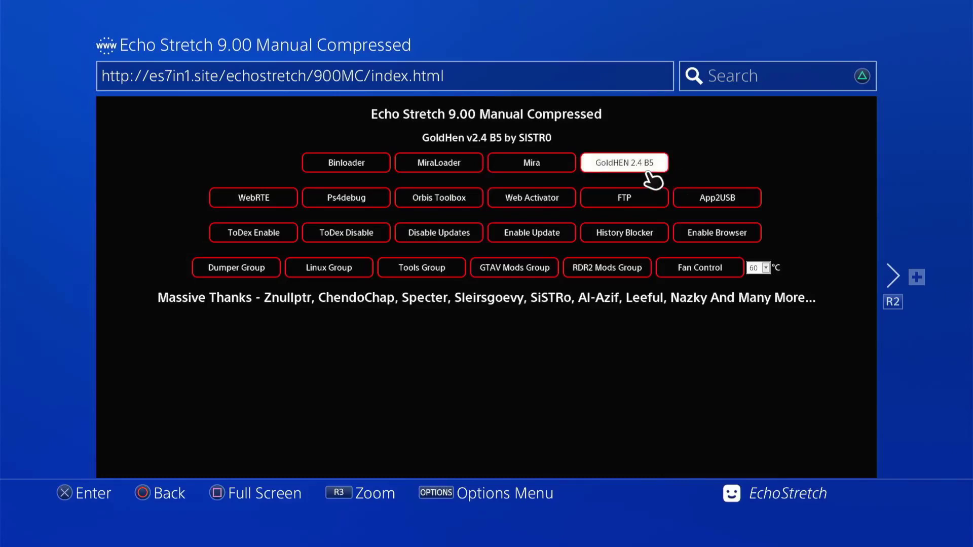
key("super")
Open the GoldHEN section in the console's Settings
key("Up")
key("Right")
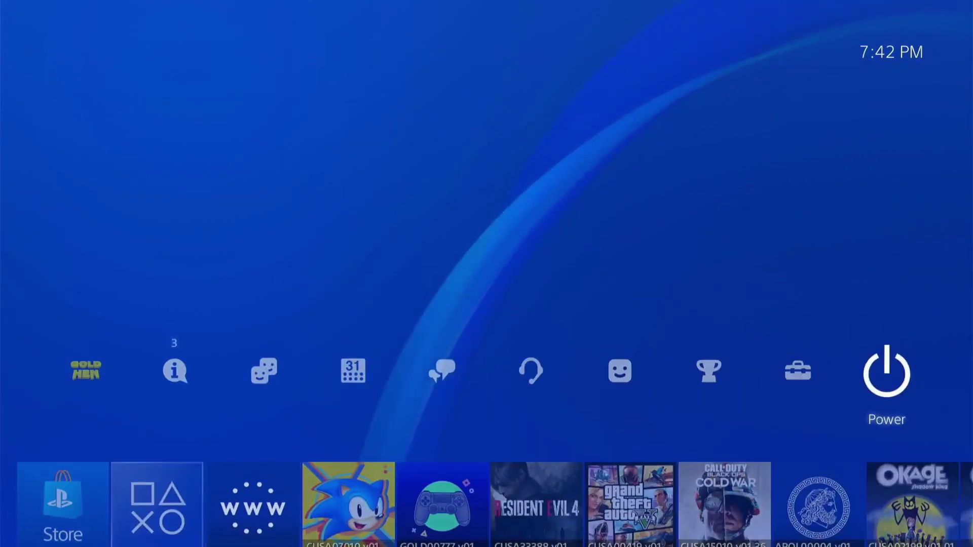
key("Left")
key("Return")
key("Up")
key("Up")
key("Up")
key("Up")
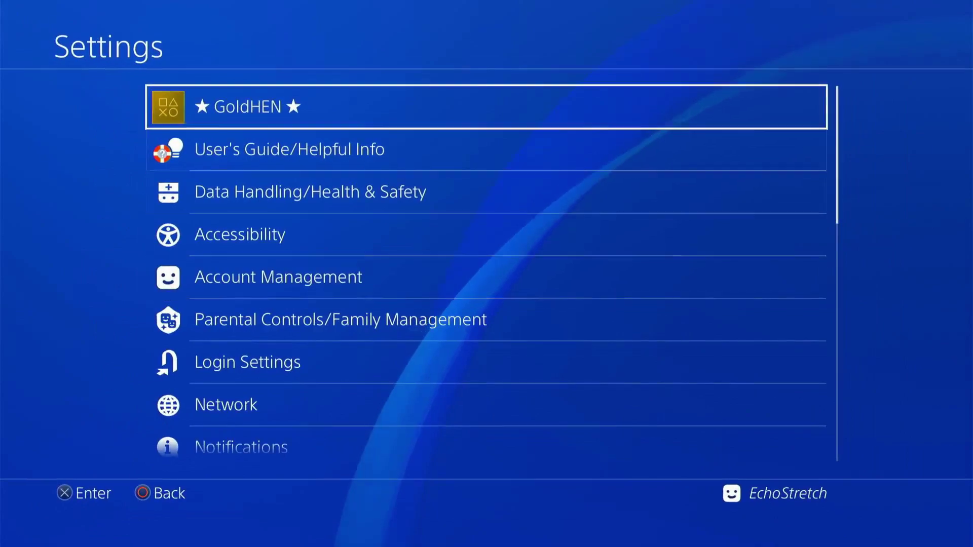
key("Return")
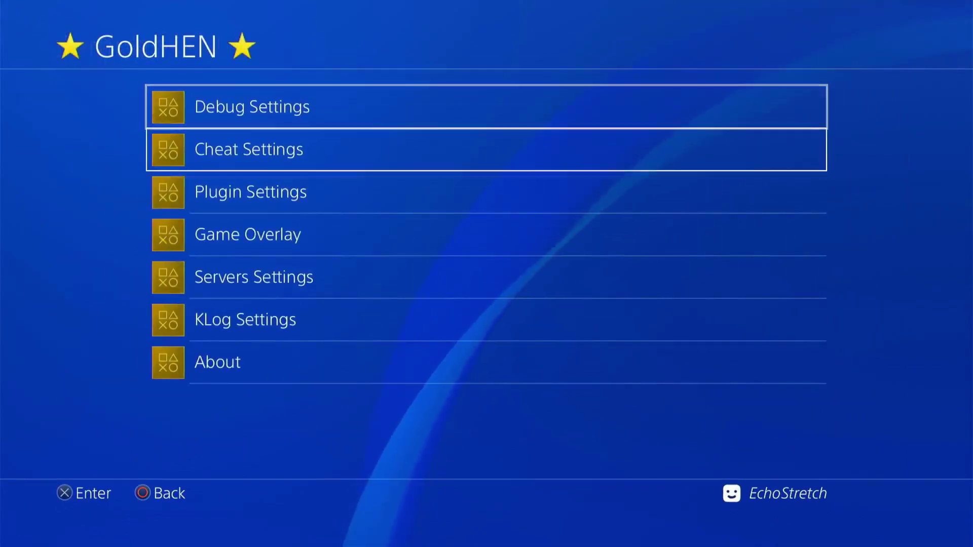
Read the About GoldHEN page from the feature list through the FTP Server notes and warnings to the v2.4 changelog
key("Up")
key("Up")
key("Return")
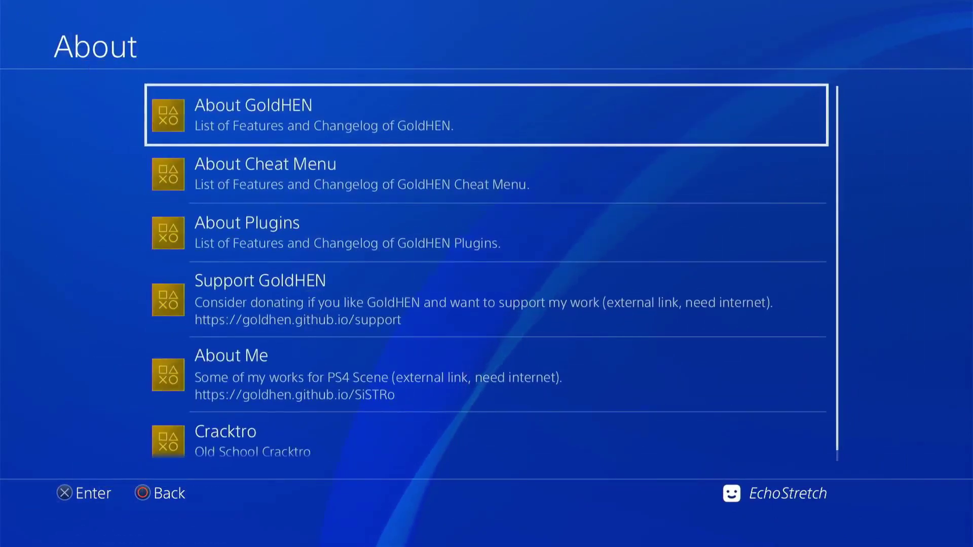
key("Return")
key("Down")
key("Down")
key("Down")
key("Down")
key("Down")
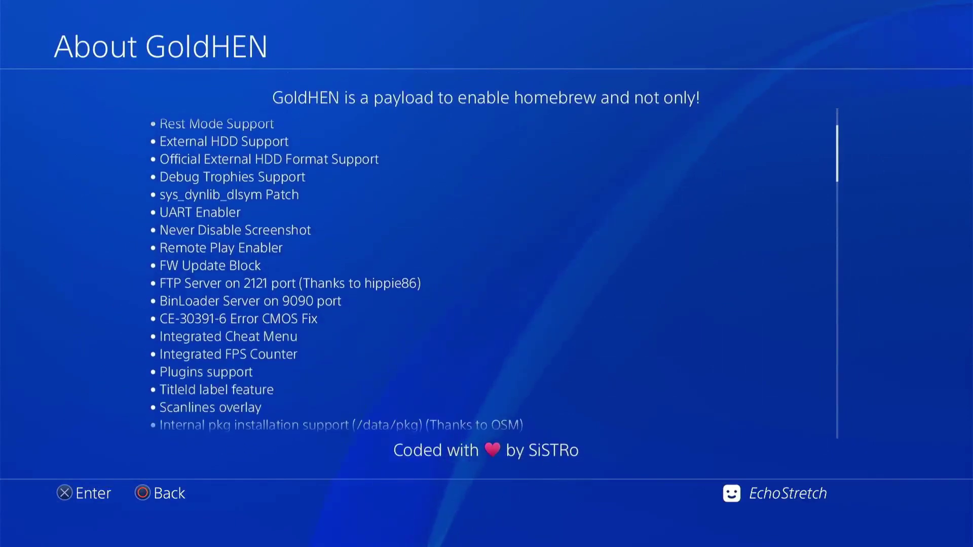
key("Down")
key("Down")
key("Down")
key("Down")
key("Down")
key("Down")
key("Down")
key("Down")
key("Down")
key("Down")
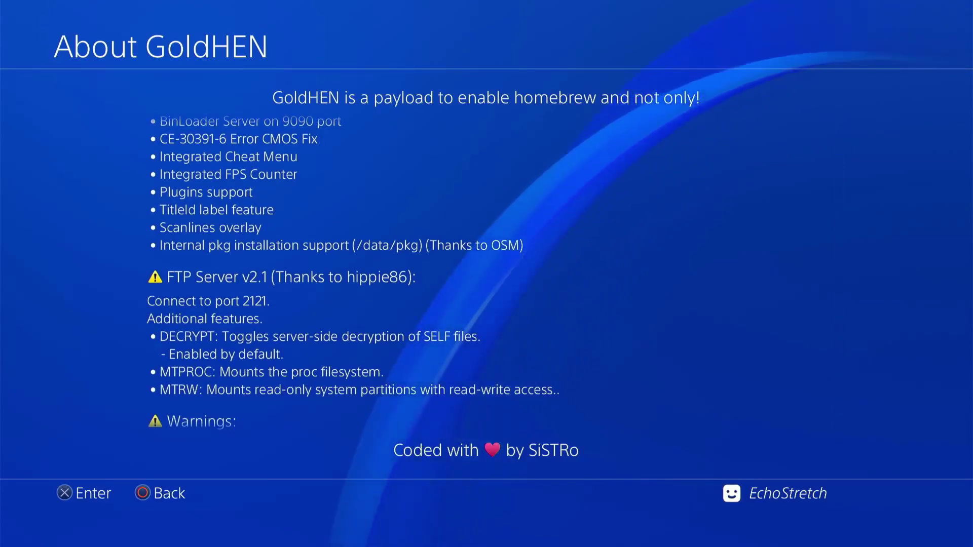
key("Down")
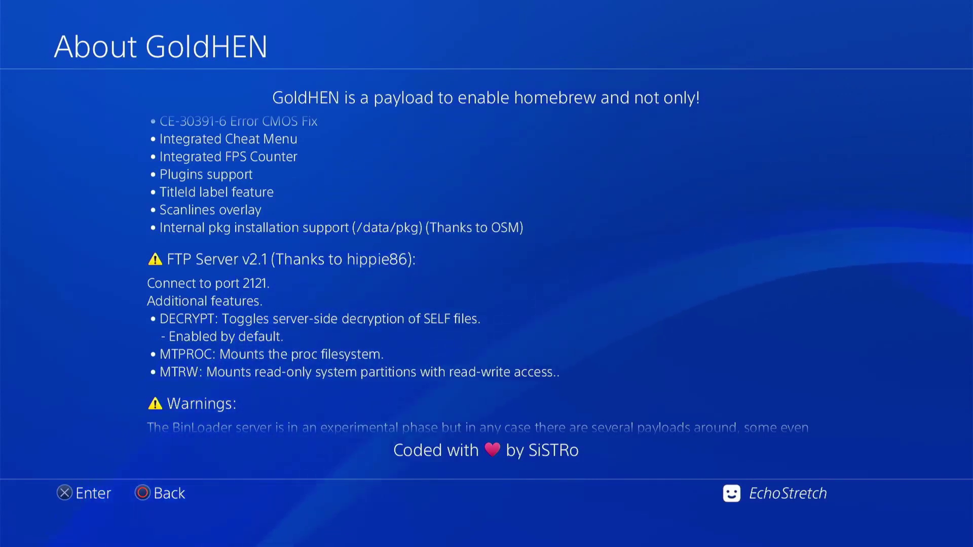
scroll(543, 273, "down", 5)
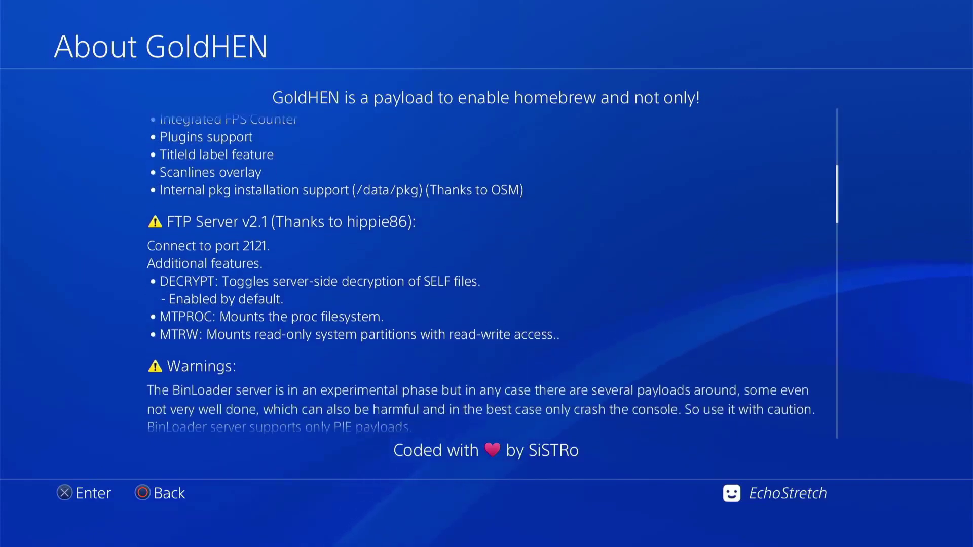
scroll(543, 273, "down", 5)
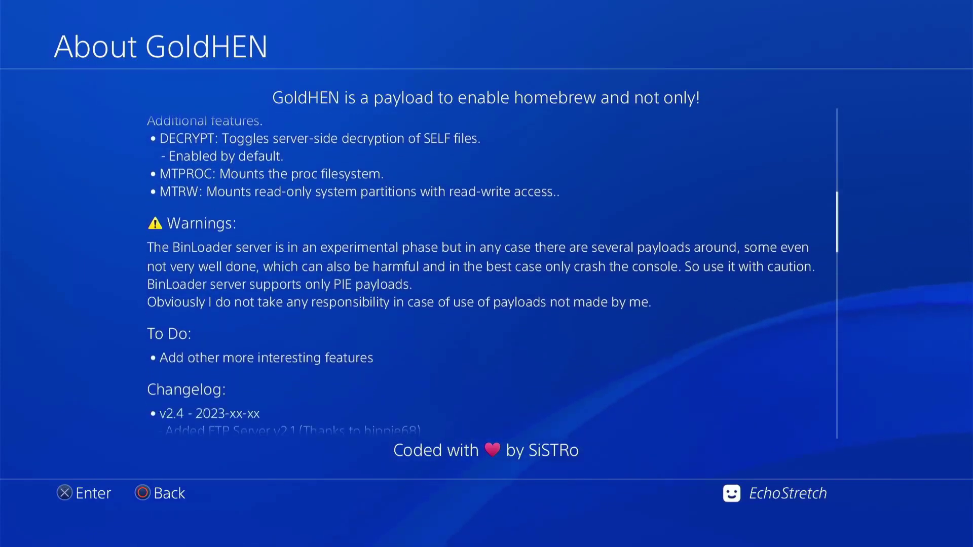
scroll(543, 274, "down", 2)
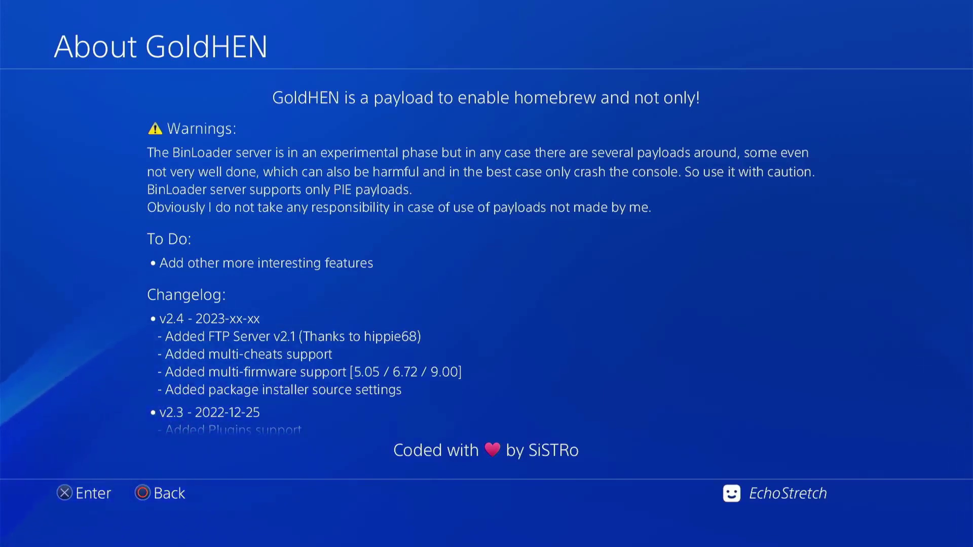
key("Escape")
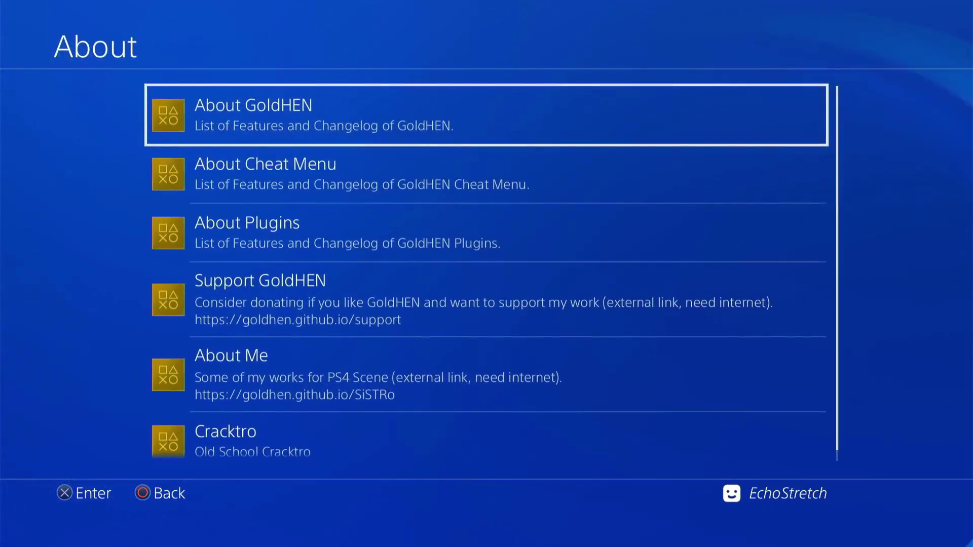
Return to the main GoldHEN options and open Debug Settings
key("Escape")
key("Up")
key("Up")
key("Up")
key("Up")
key("Up")
key("Up")
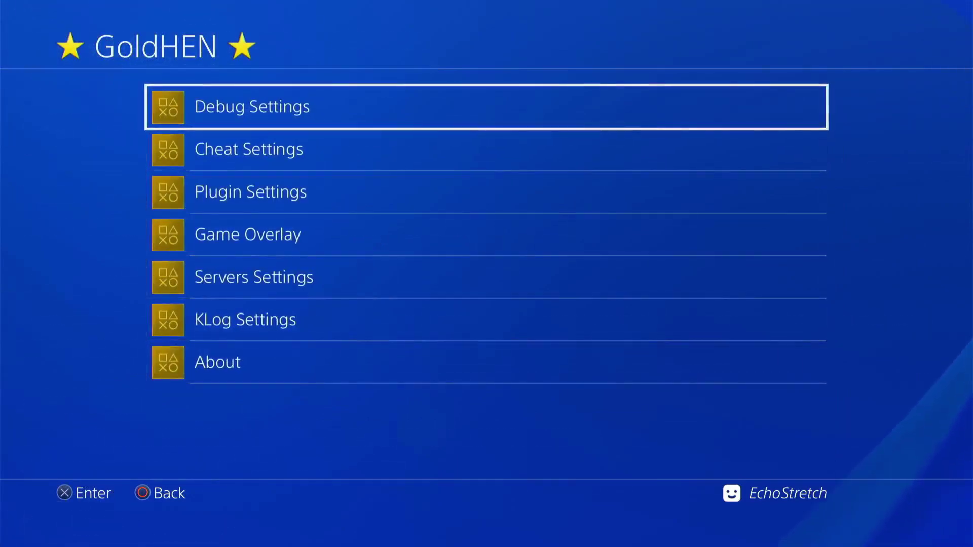
key("Return")
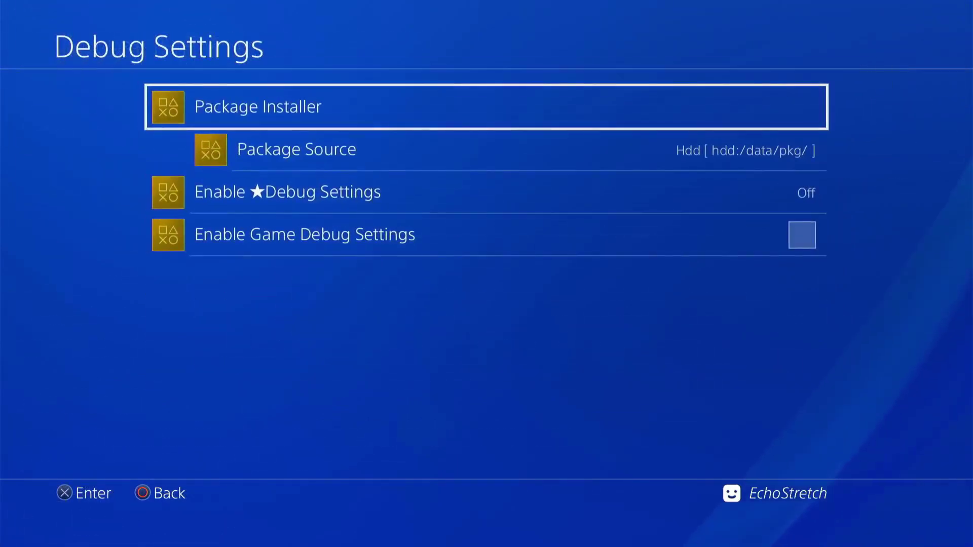
Review the available Package Source options and set the source to All
key("Down")
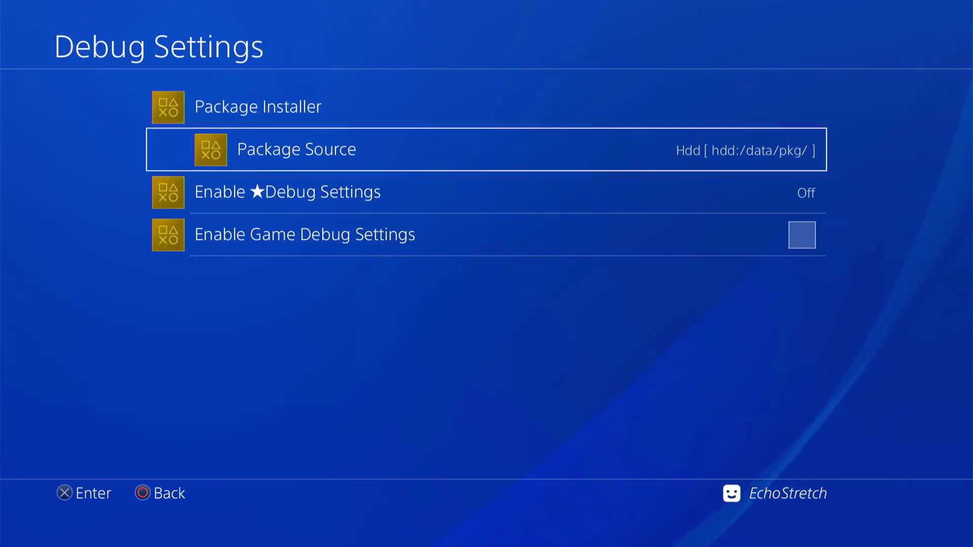
key("Return")
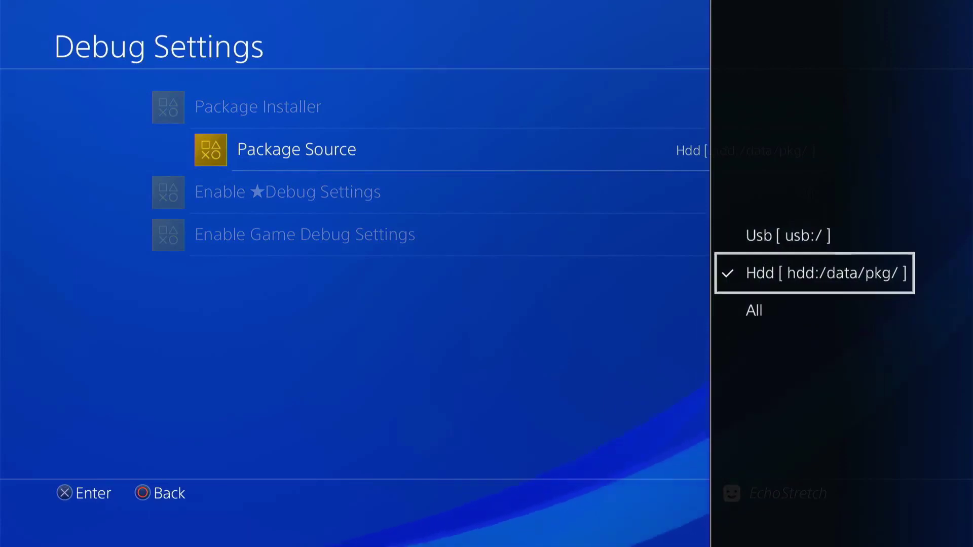
key("Up")
key("Down")
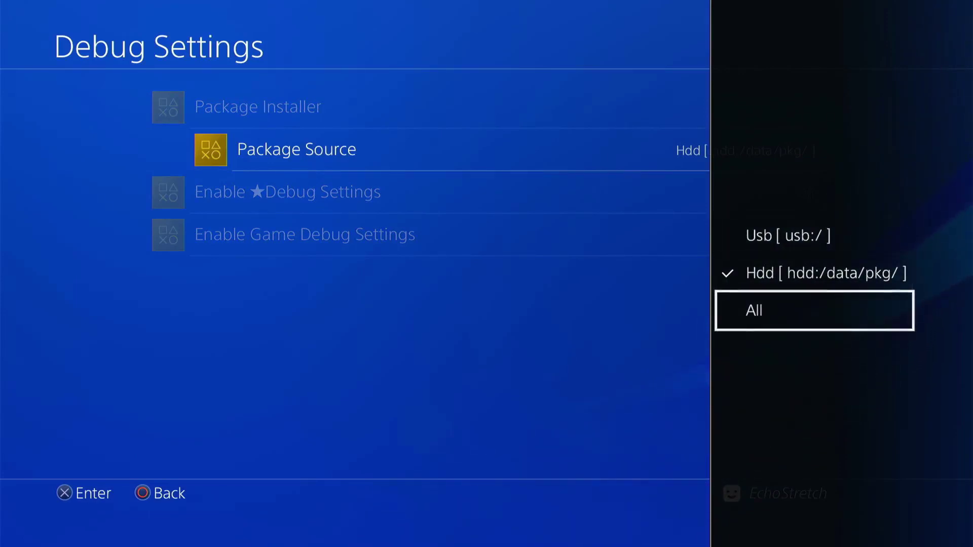
key("Return")
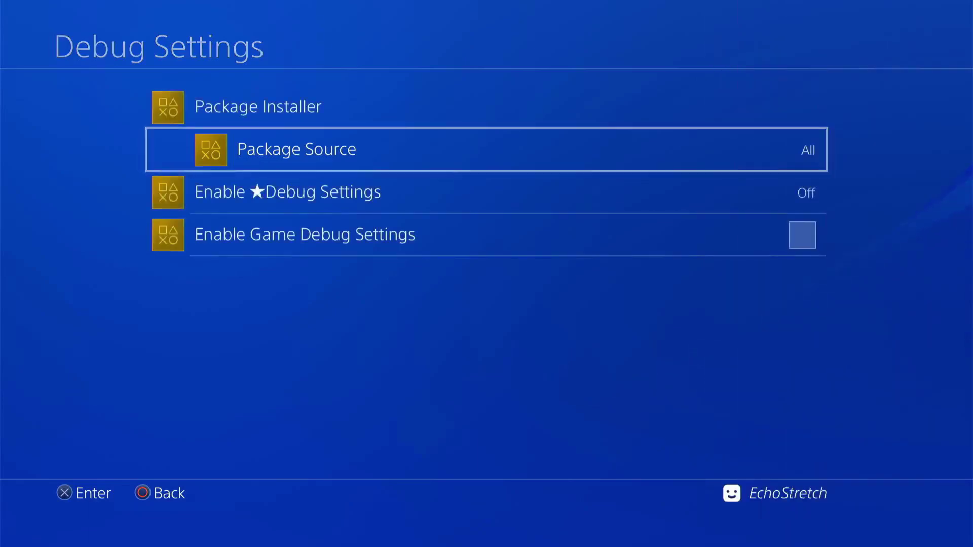
Open the Package Installer and look through the full list of packages from all sources
key("Escape")
key("Return")
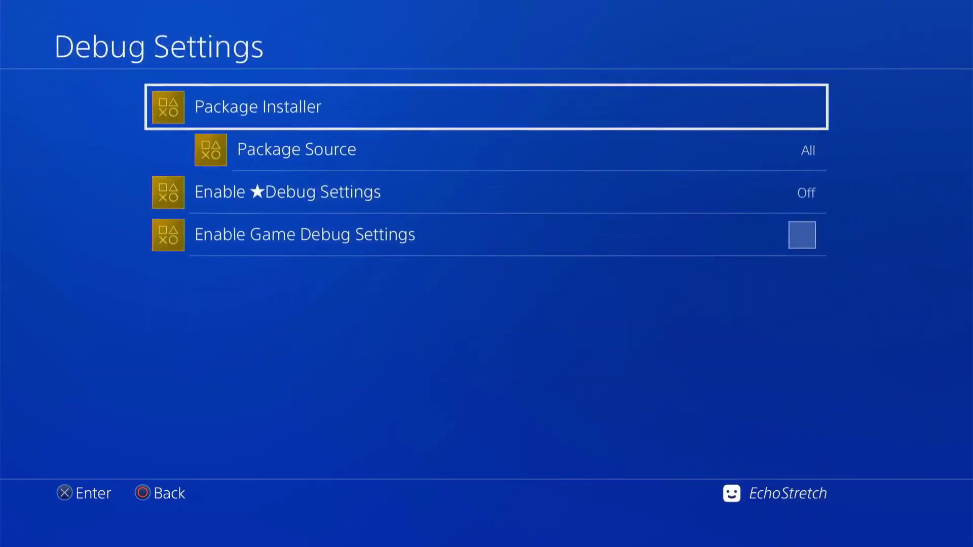
key("Return")
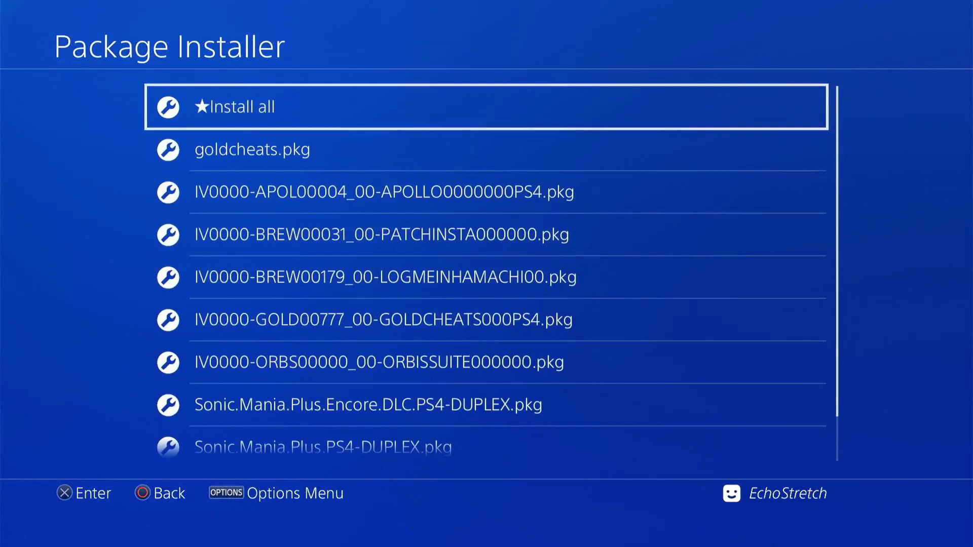
key("Down")
key("Down")
key("Down")
key("Down")
key("Down")
key("Down")
key("Down")
key("Down")
key("Down")
key("Up")
key("Up")
key("Up")
key("Up")
key("Up")
key("Up")
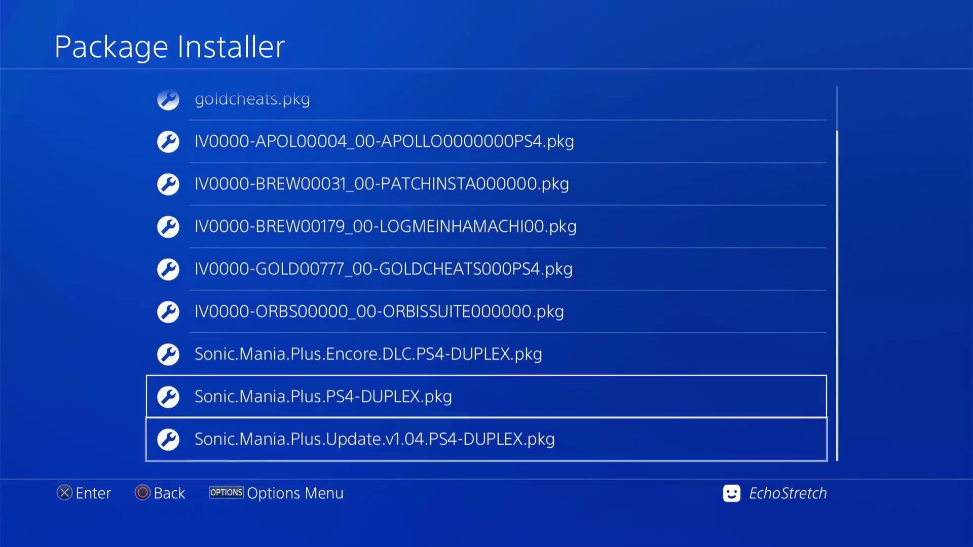
key("Up")
key("Up")
key("Down")
key("Down")
key("Down")
key("Down")
key("Down")
key("Down")
key("Down")
key("Down")
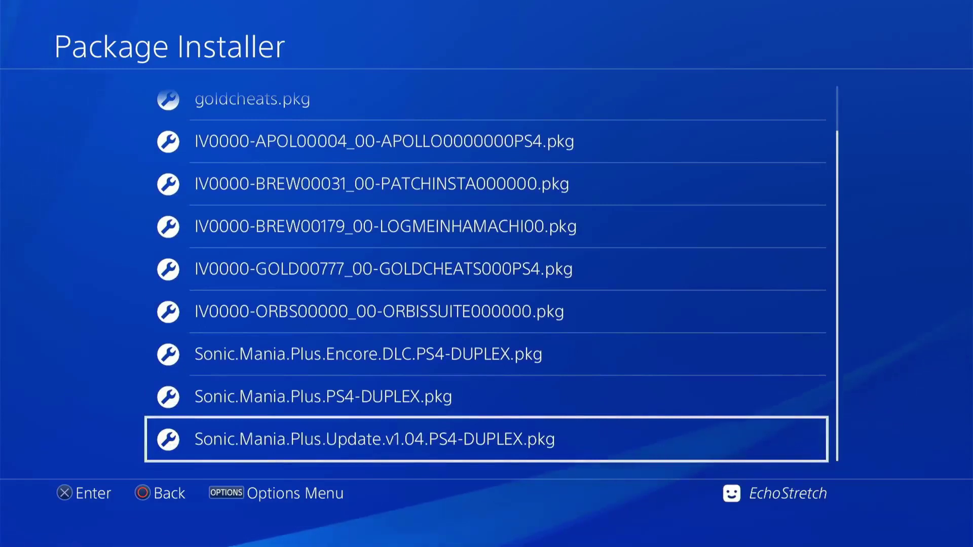
Examine the Sonic.Mania.Plus packages and the packages above them in the installer list, and return to Debug Settings
key("Up")
key("Up")
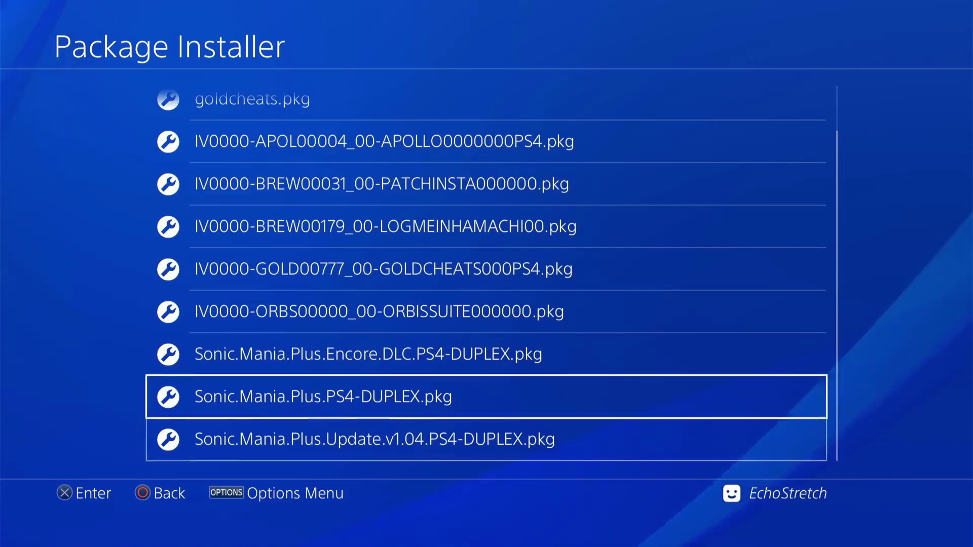
key("Up")
key("Down")
key("Down")
key("Down")
key("Up")
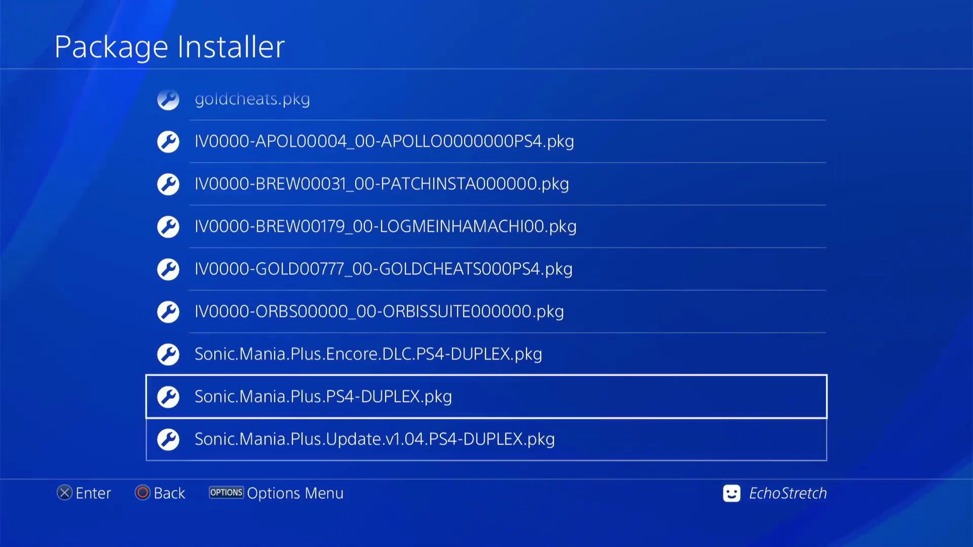
key("Up")
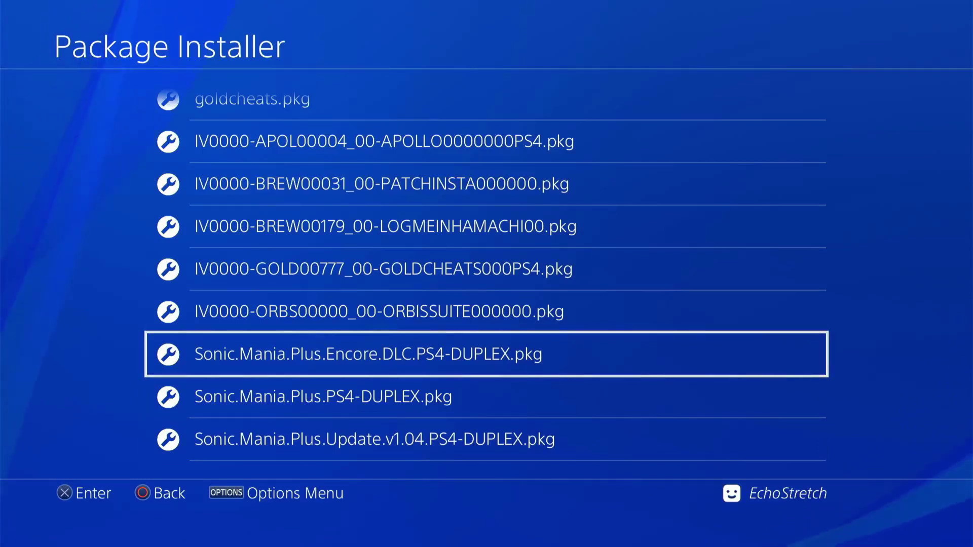
key("Up")
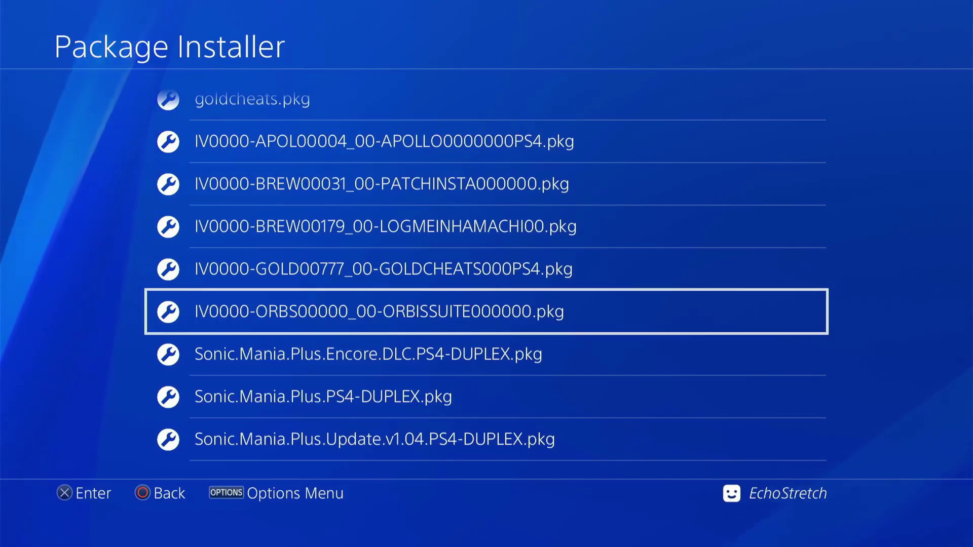
key("Up")
key("Up")
key("Up")
key("Up")
key("Up")
key("Up")
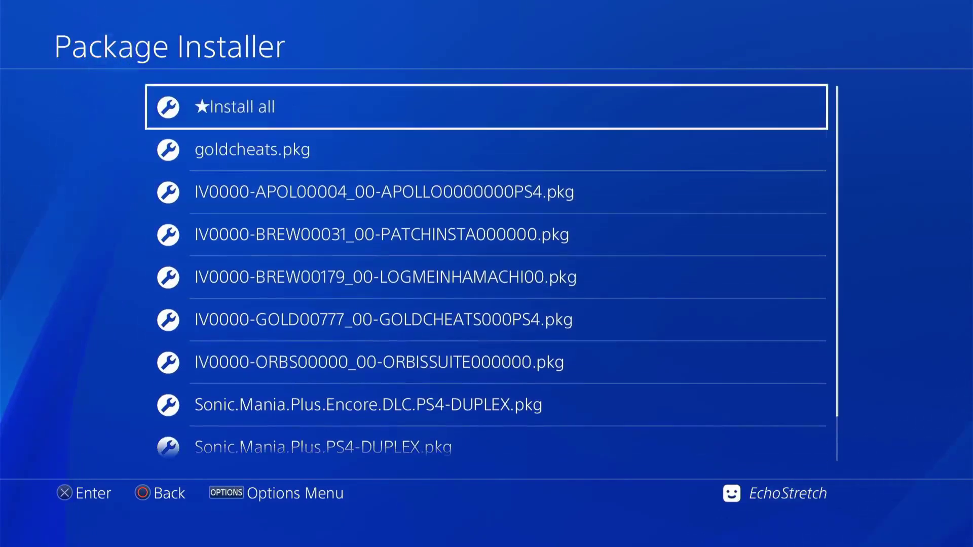
key("Escape")
Set the Package Source to Hdd [ hdd:/data/pkg/ ]
key("Down")
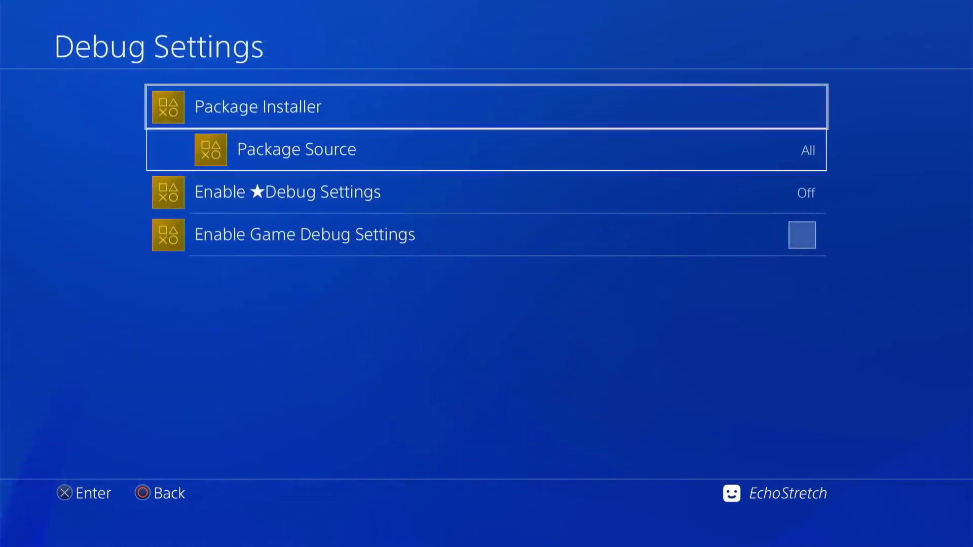
key("Return")
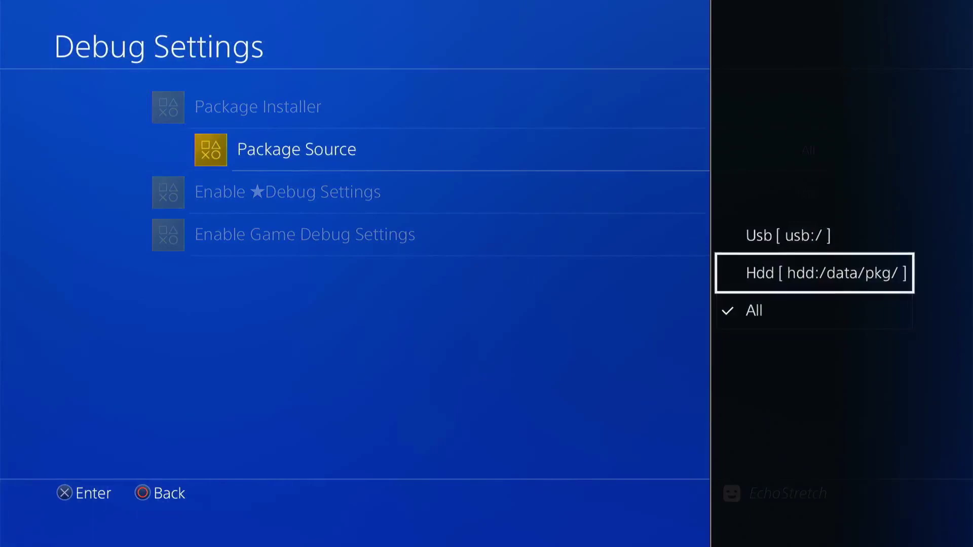
key("Return")
Open the Package Installer and look through the packages stored on the hard drive
key("Up")
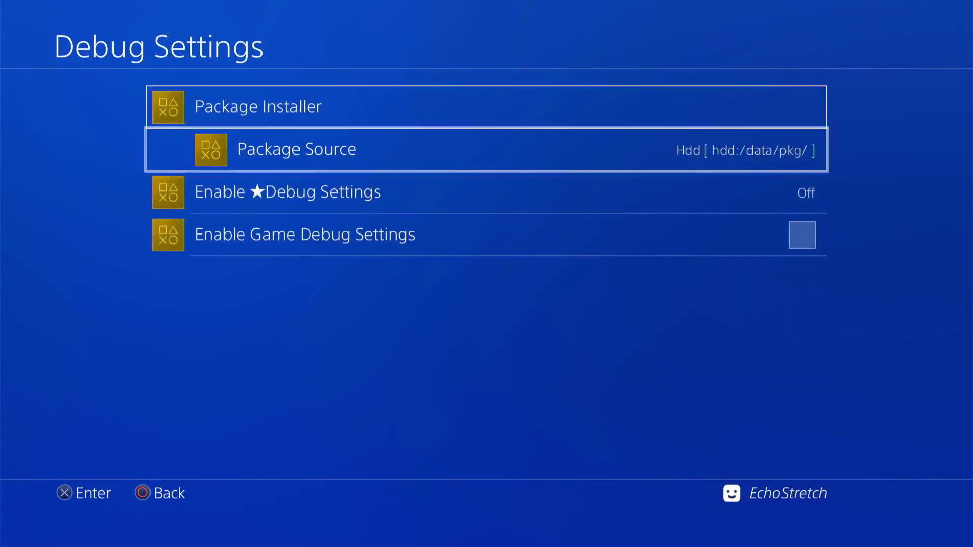
key("Return")
key("Down")
key("Down")
key("Down")
key("Down")
key("Down")
key("Down")
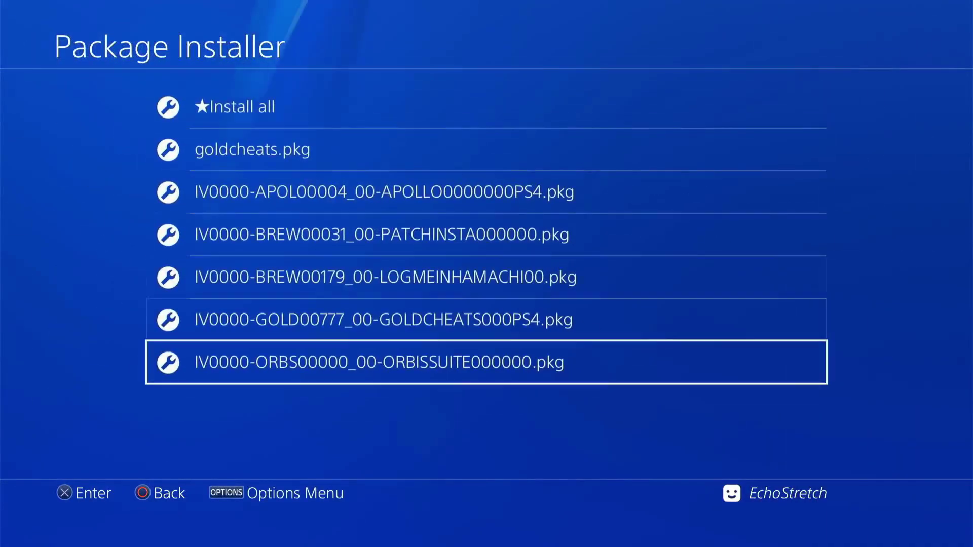
key("Up")
key("Up")
key("Up")
key("Up")
key("Up")
key("Up")
key("Down")
key("Down")
key("Down")
key("Down")
key("Down")
key("Down")
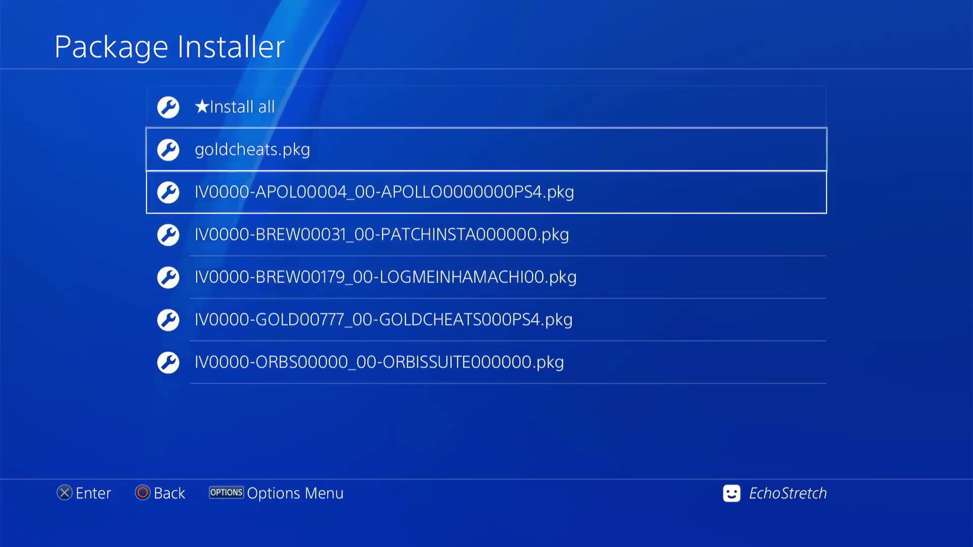
Return to Debug Settings and set the Package Source to Usb [ usb:/ ]
key("Up")
key("Escape")
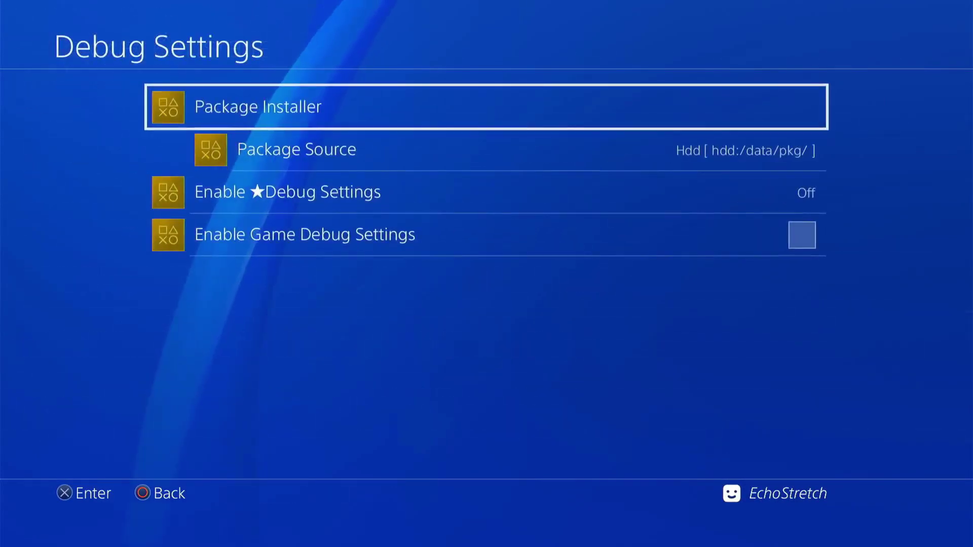
key("Down")
key("Return")
key("Up")
key("Return")
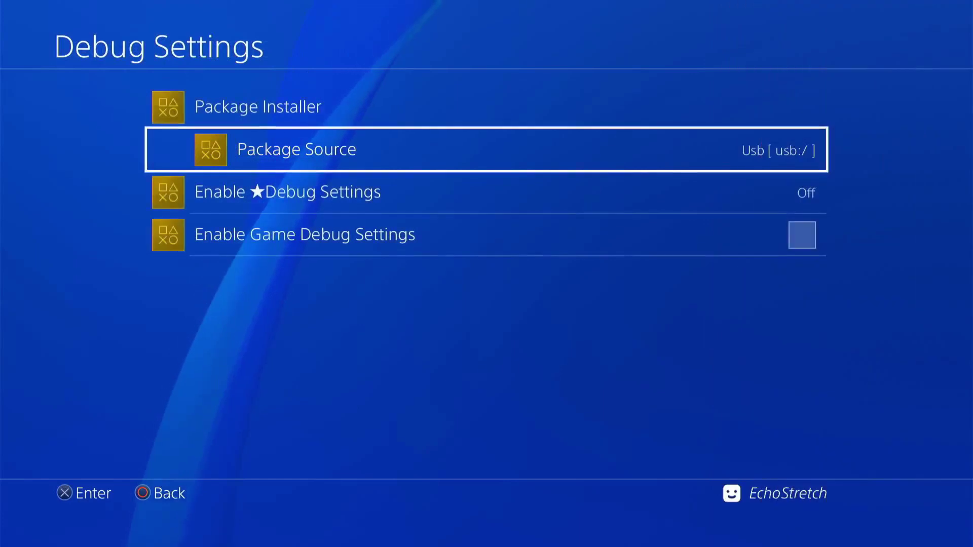
Open the Package Installer, look through the packages stored on the USB drive, and return to Debug Settings
key("Up")
key("Return")
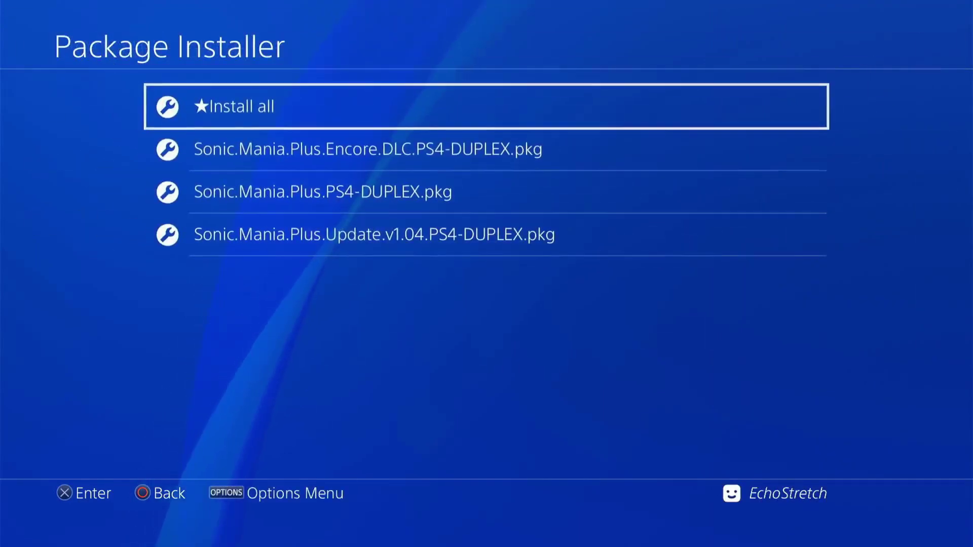
key("Down")
key("Down")
key("Down")
key("Up")
key("Up")
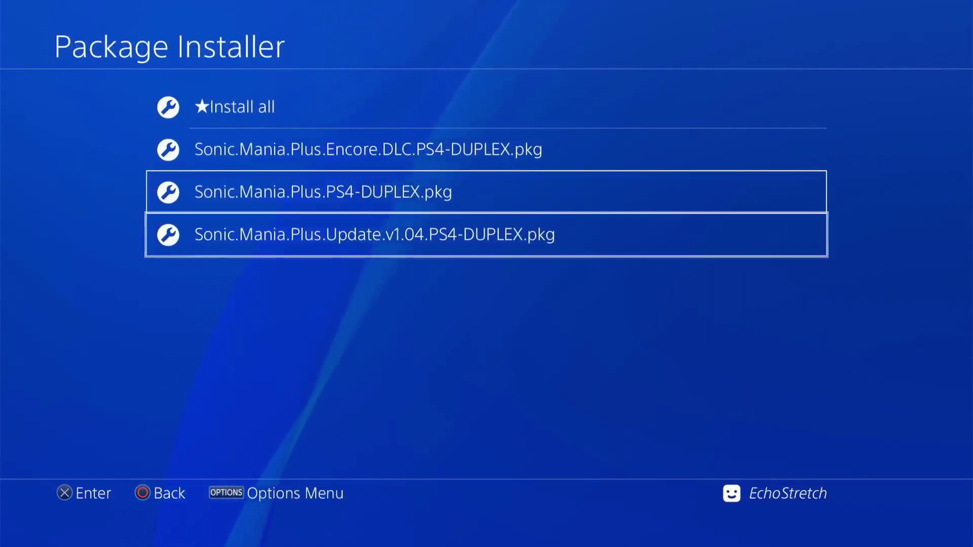
key("Up")
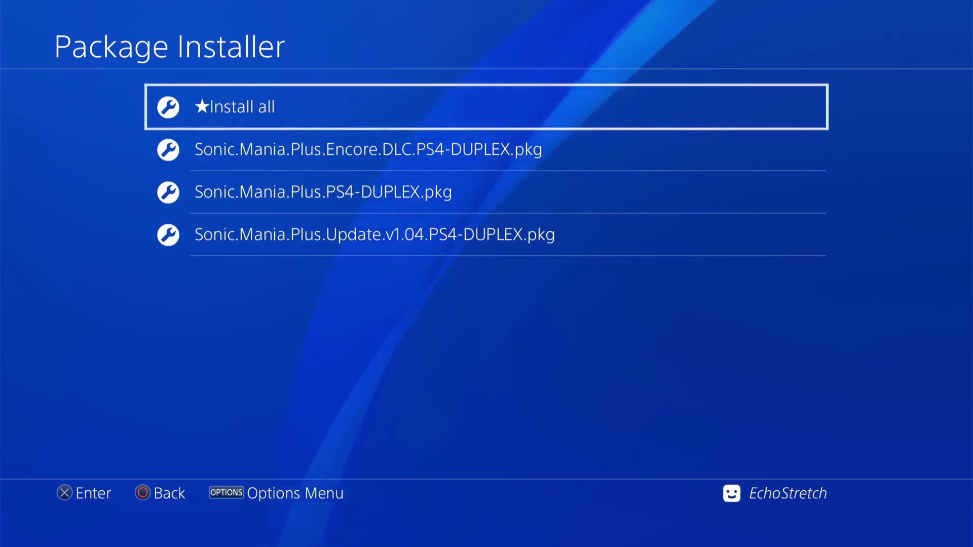
key("Escape")
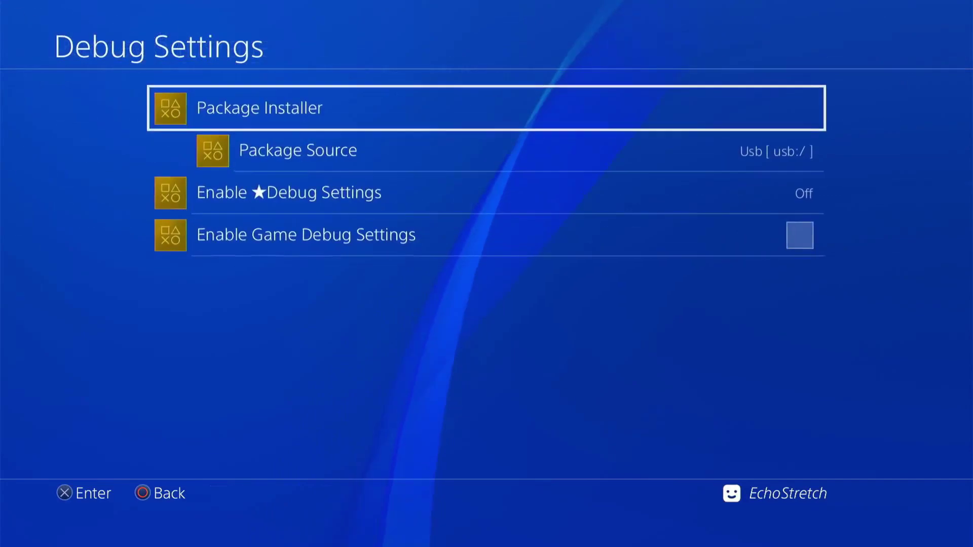
Leave the settings for the home screen and start Sonic Mania (CUSA07010 v01.04)
key("Escape")
key("Escape")
key("Escape")
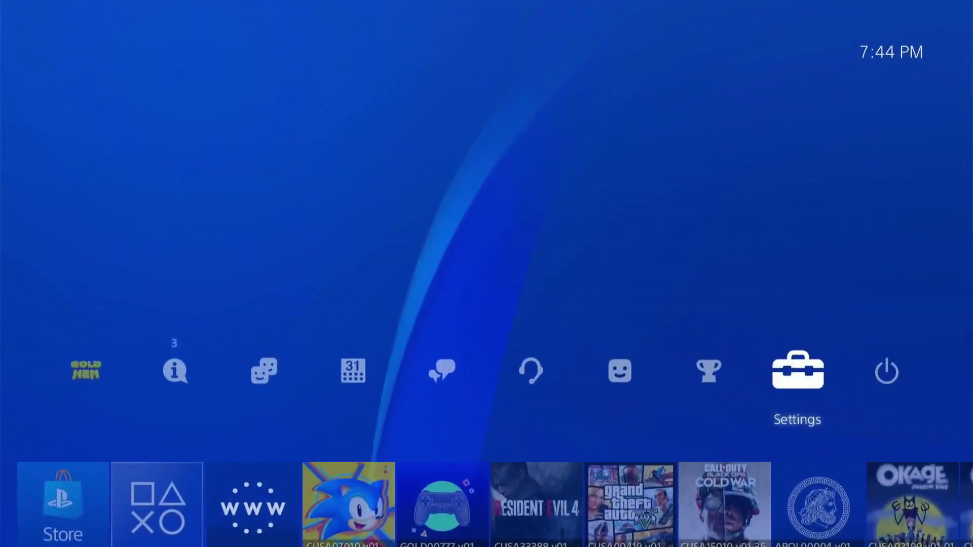
key("Down")
key("Right")
key("Right")
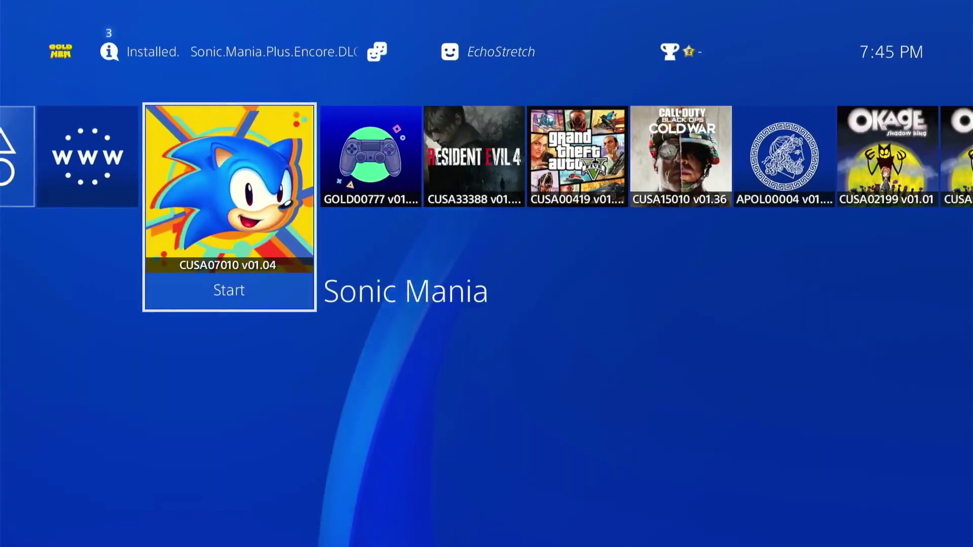
key("Return")
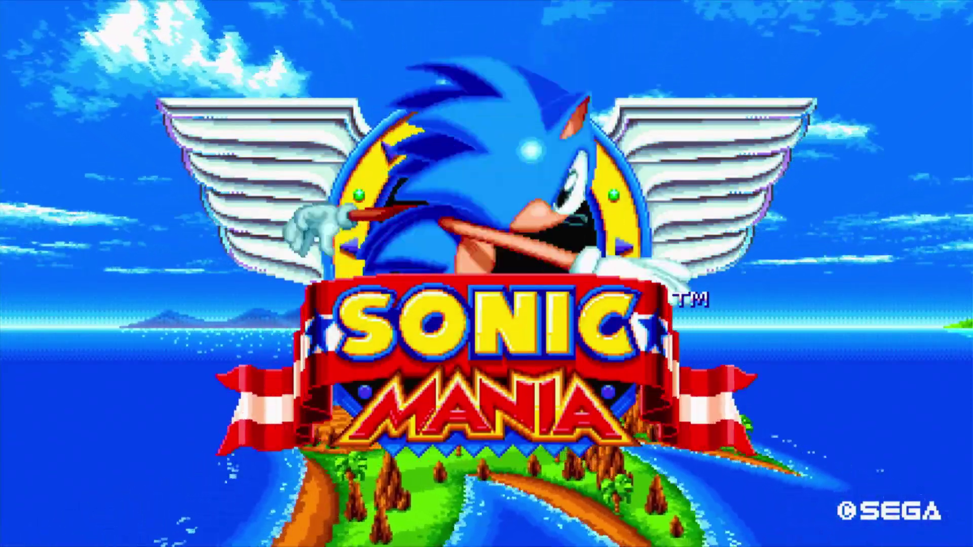
Open the GoldHEN Cheat Menu for Sonic Mania and look through all cheats in CUSA07010_01.04.json
key("Return")
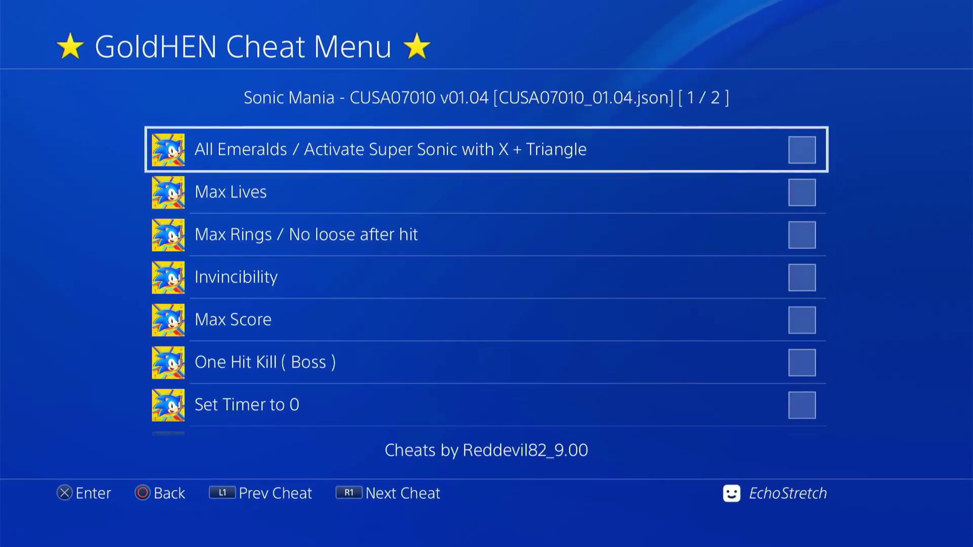
key("Down")
key("Down")
key("Down")
key("Down")
key("Down")
key("Down")
key("Down")
key("Down")
key("Down")
key("Down")
key("Down")
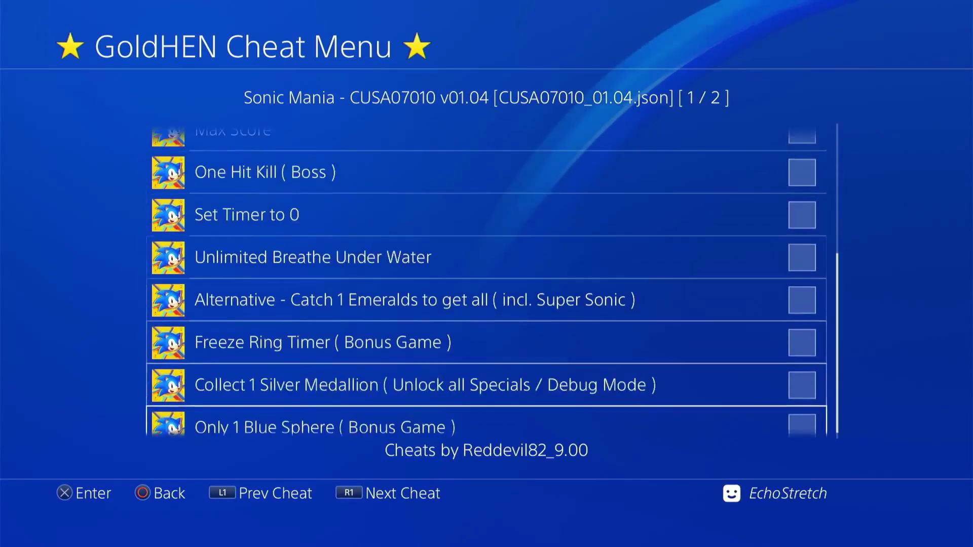
key("Up")
key("Up")
key("Up")
key("Up")
key("Up")
key("Up")
key("Up")
key("Up")
key("Up")
key("Up")
key("Up")
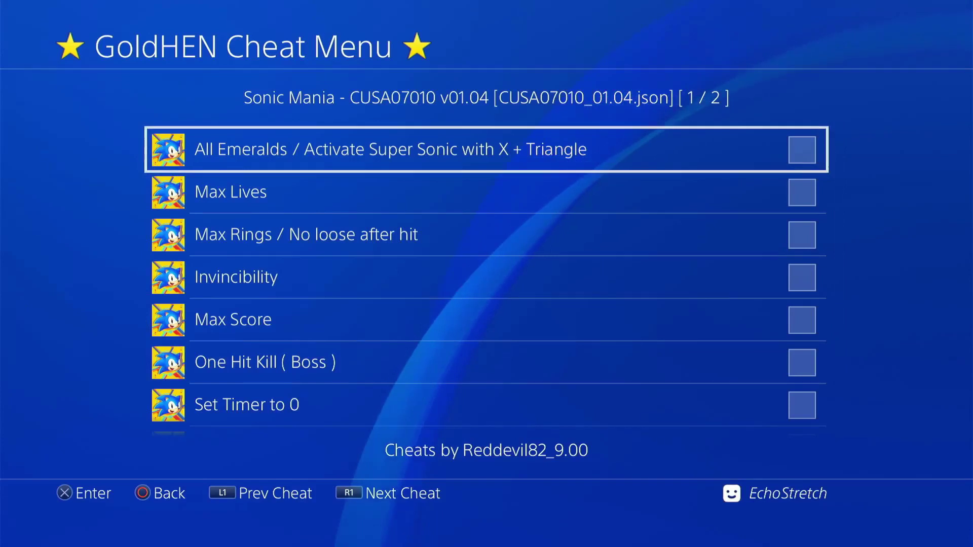
Switch to the second cheat file, CUSA07010_01.04_2.json, and examine its cheats
key("Page_Down")
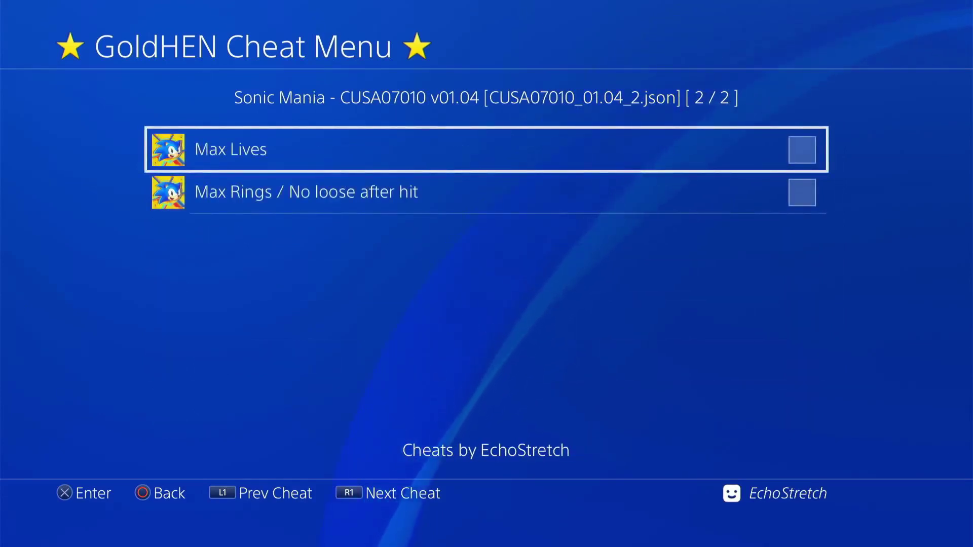
key("Down")
key("Up")
key("Down")
key("Up")
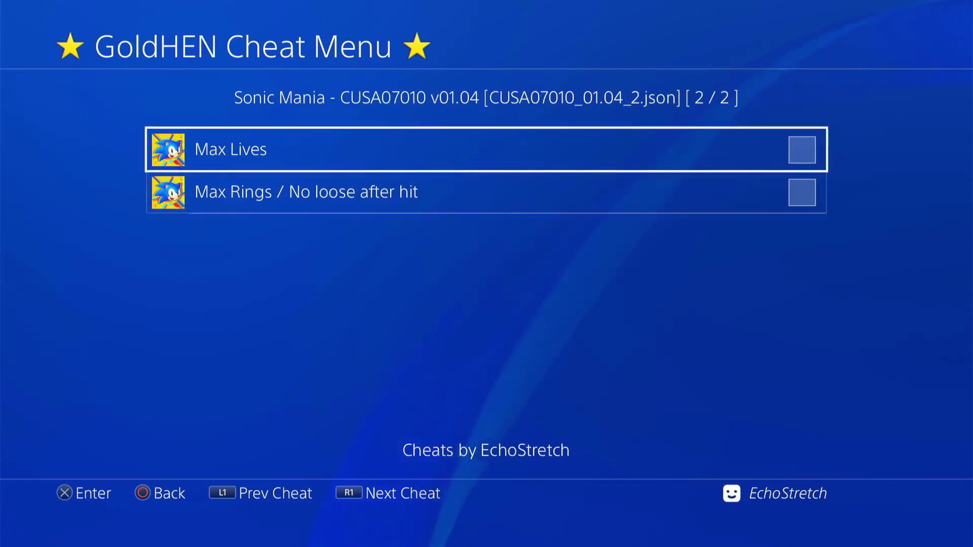
key("Down")
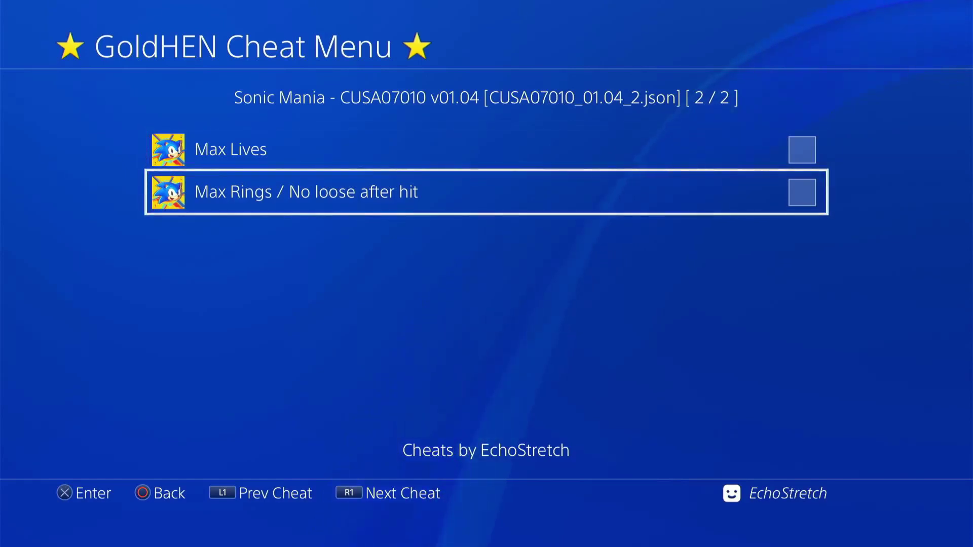
Go back to the first cheat file and review its cheats down to Only 1 Blue Sphere ( Bonus Game )
key("Page_Up")
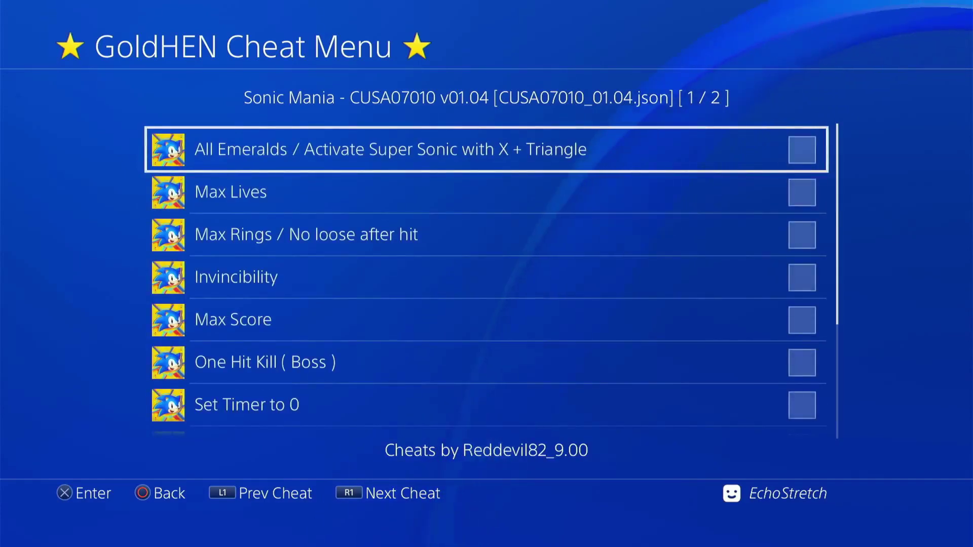
key("Down")
key("Down")
key("Down")
key("Down")
key("Down")
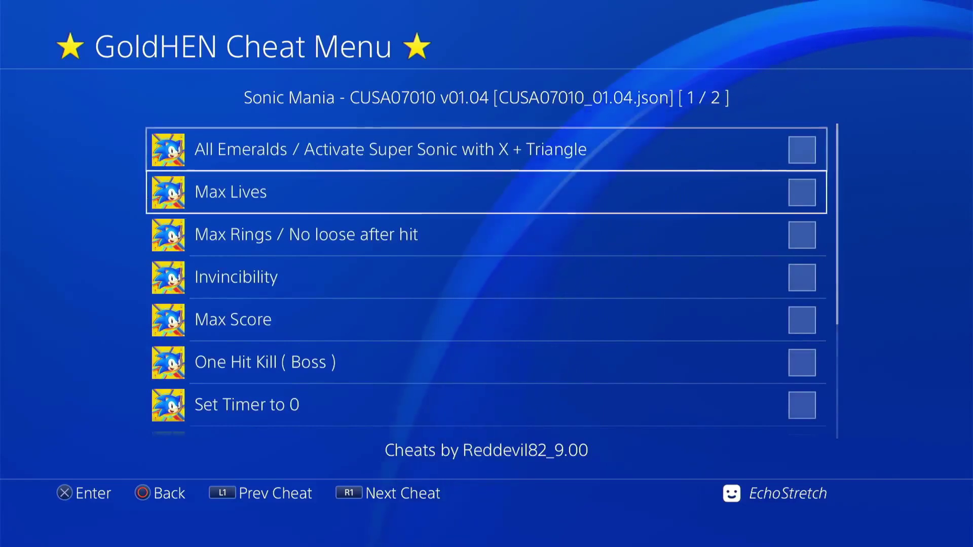
key("Down")
key("Down")
key("Down")
key("Down")
key("Down")
key("Down")
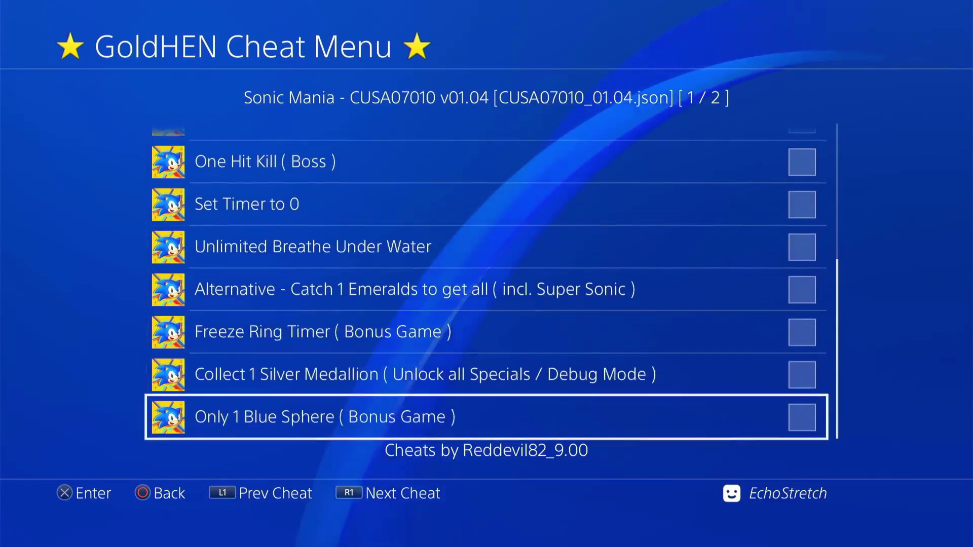
Enable the Max Lives cheat from CUSA07010_01.04_2.json and return to the game
key("Page_Down")
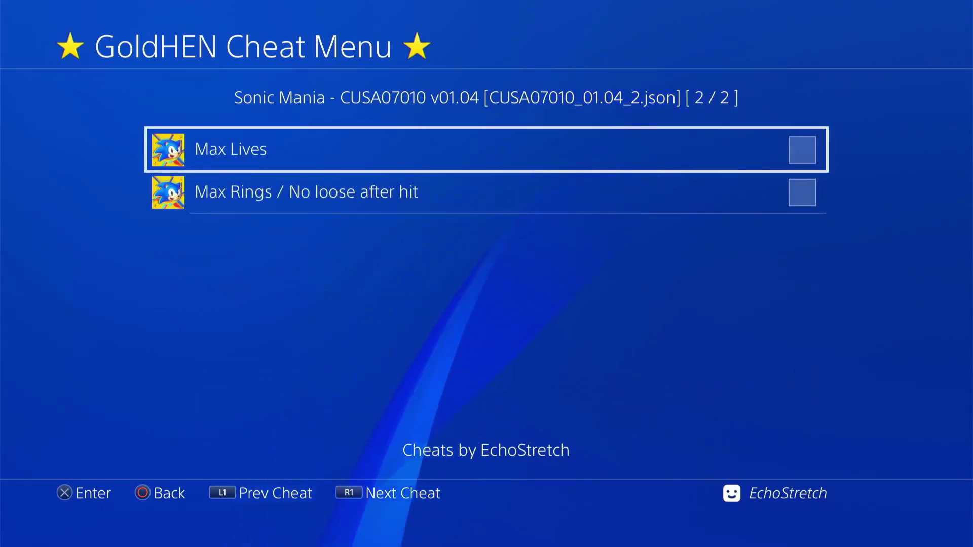
key("Return")
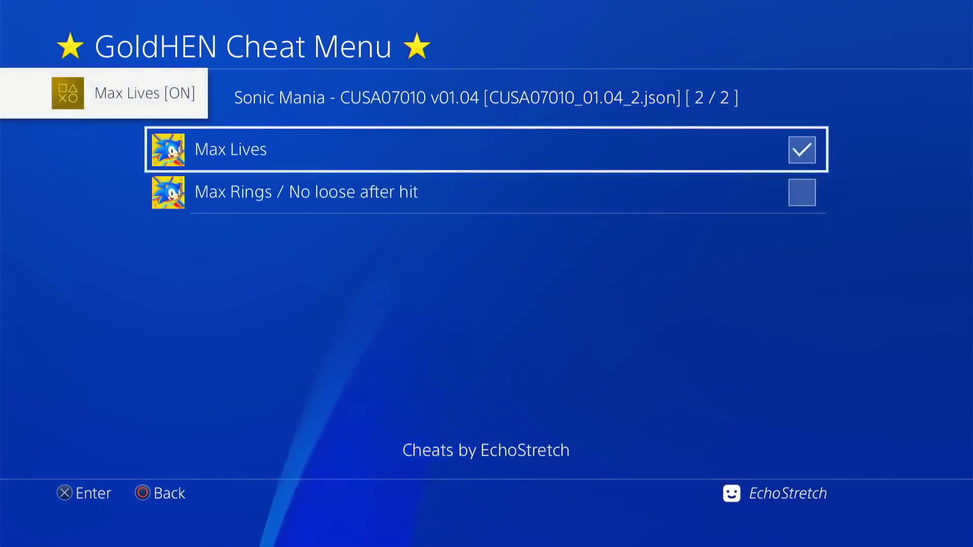
key("Escape")
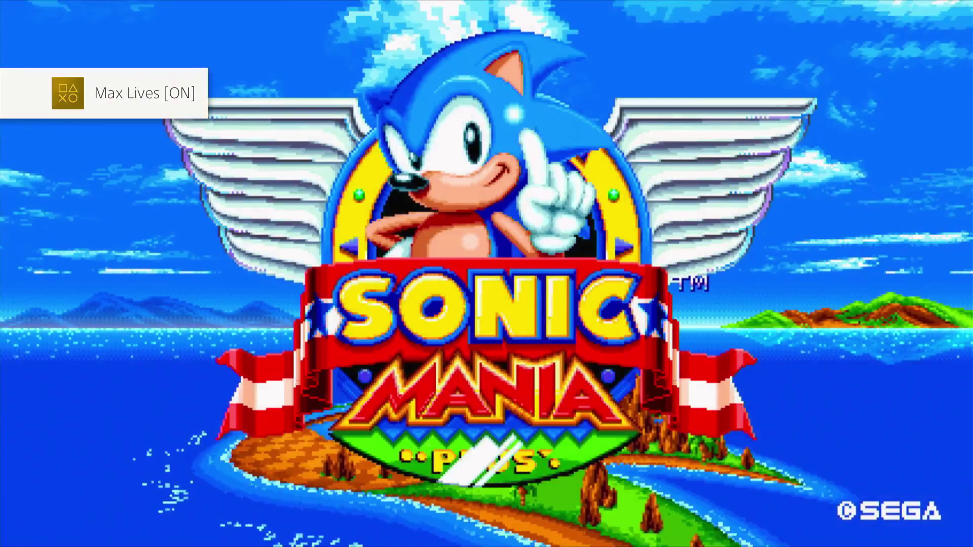